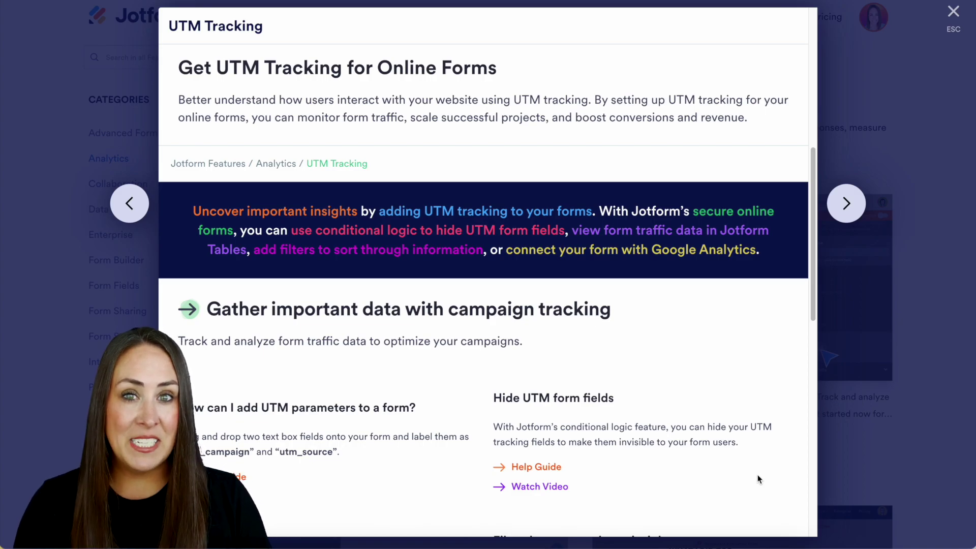
# Start a new Classic Form from scratch
pyautogui.scroll(-7, 674, 442)
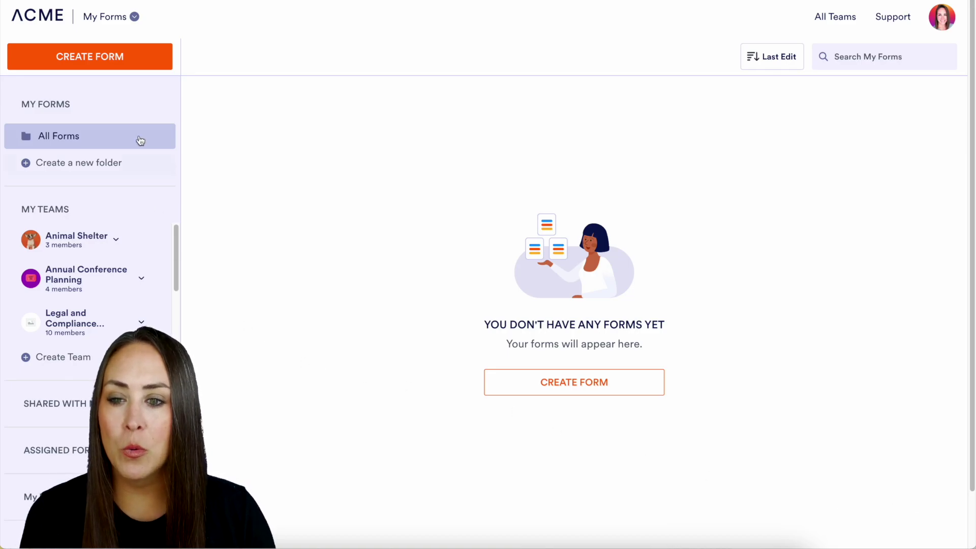
pyautogui.click(101, 66)
pyautogui.click(337, 188)
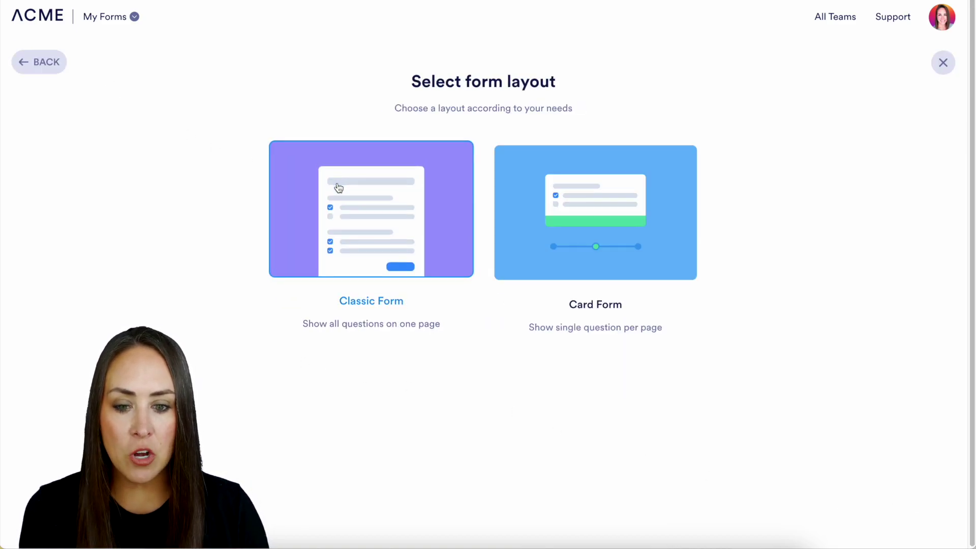
pyautogui.click(360, 199)
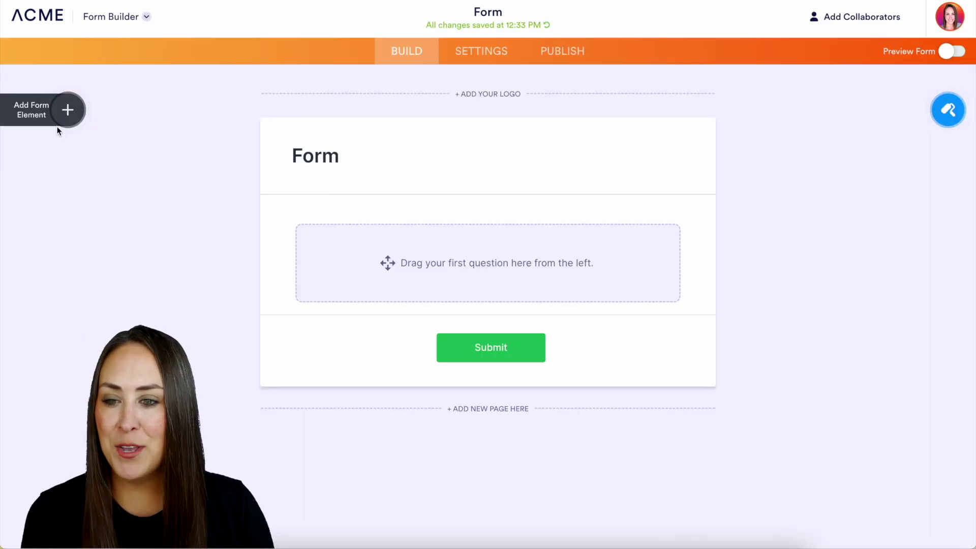
# Add a Full Name field followed by an Email field
pyautogui.click(64, 113)
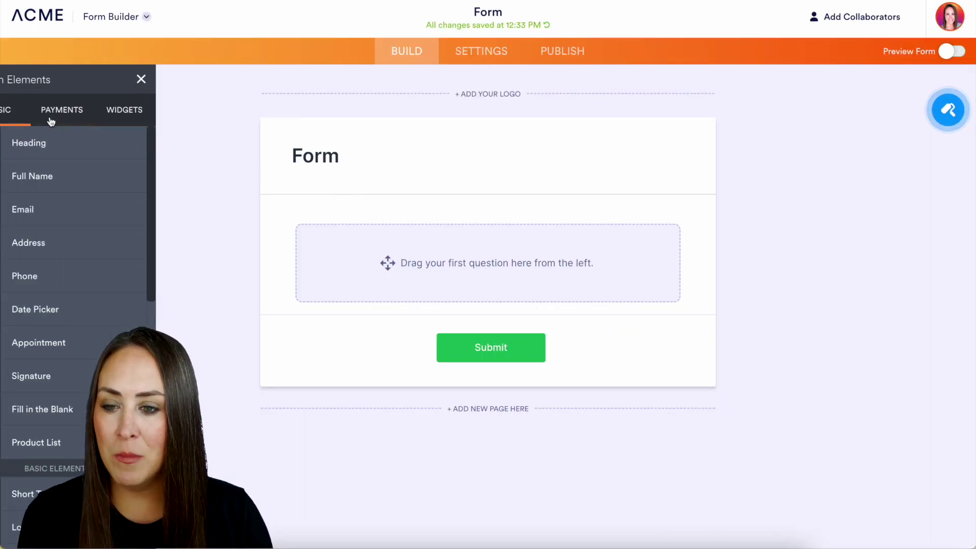
pyautogui.click(90, 179)
pyautogui.click(84, 208)
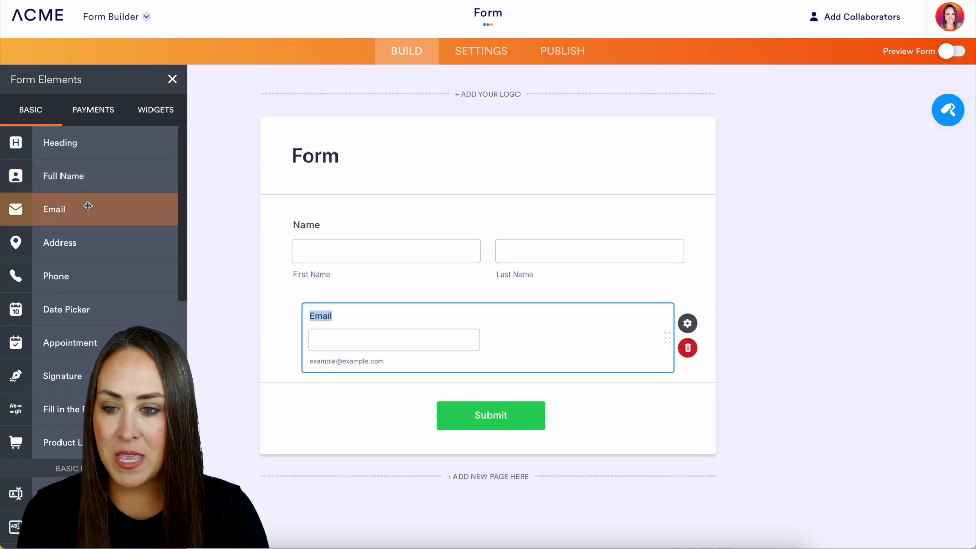
pyautogui.scroll(-5, 77, 213)
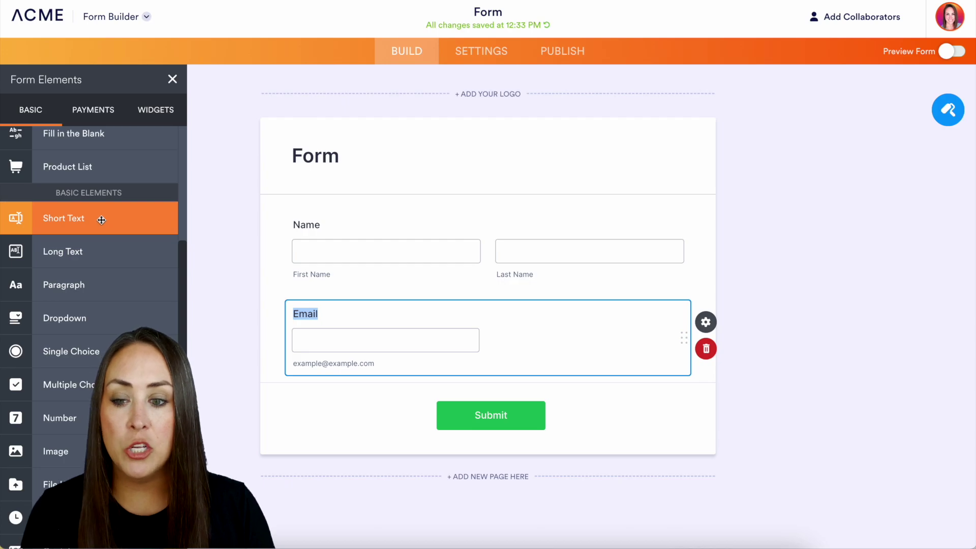
# Add two Short Text fields below Email, labelled utm_campaign and utm_source
pyautogui.click(102, 220)
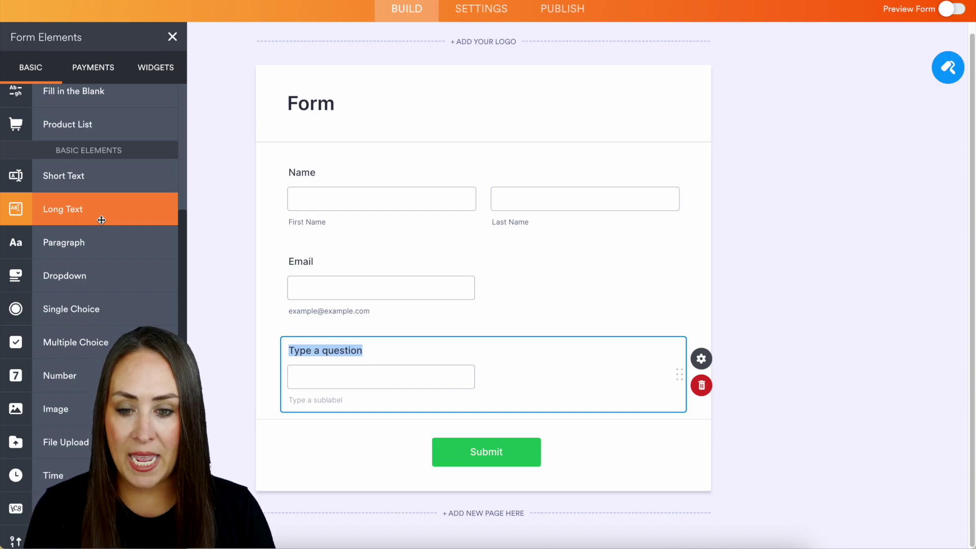
pyautogui.click(97, 176)
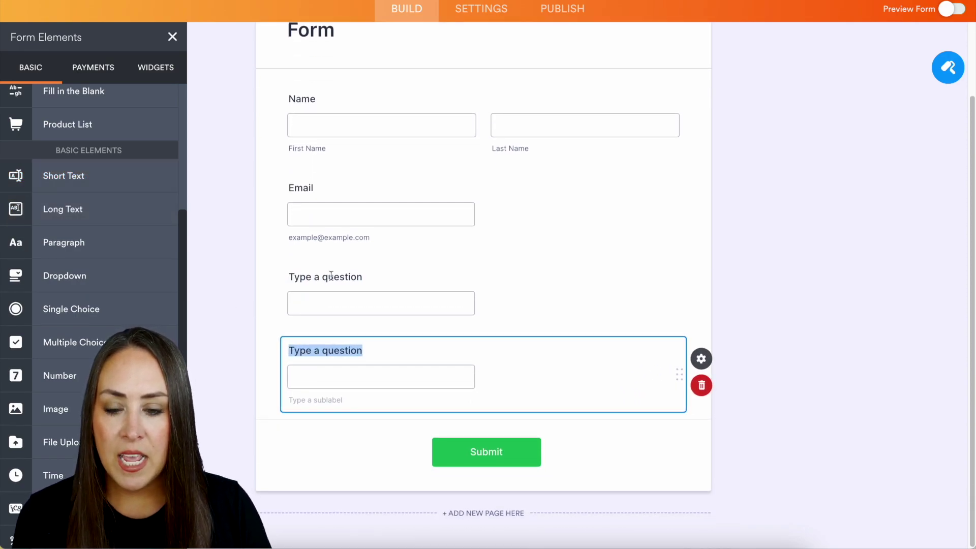
pyautogui.click(330, 276)
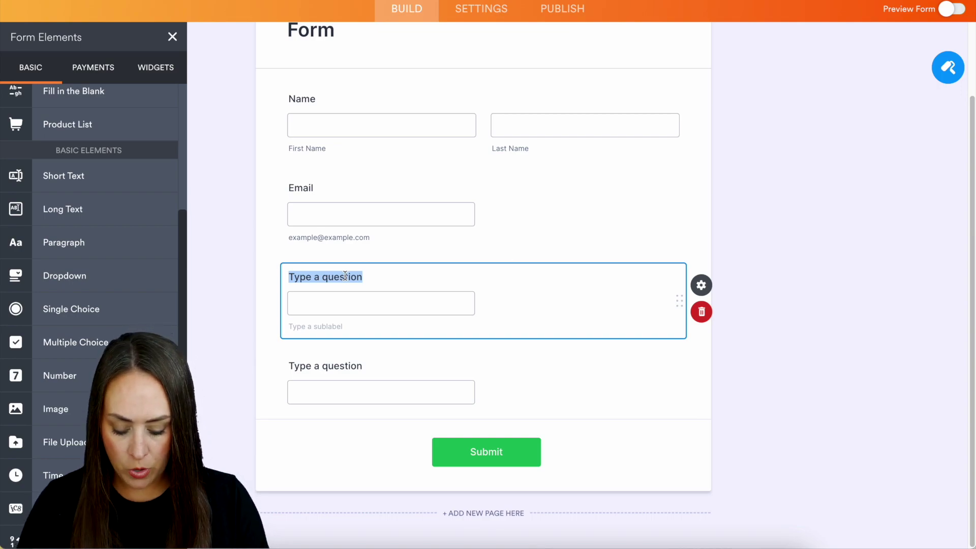
pyautogui.write('utm_campaign')
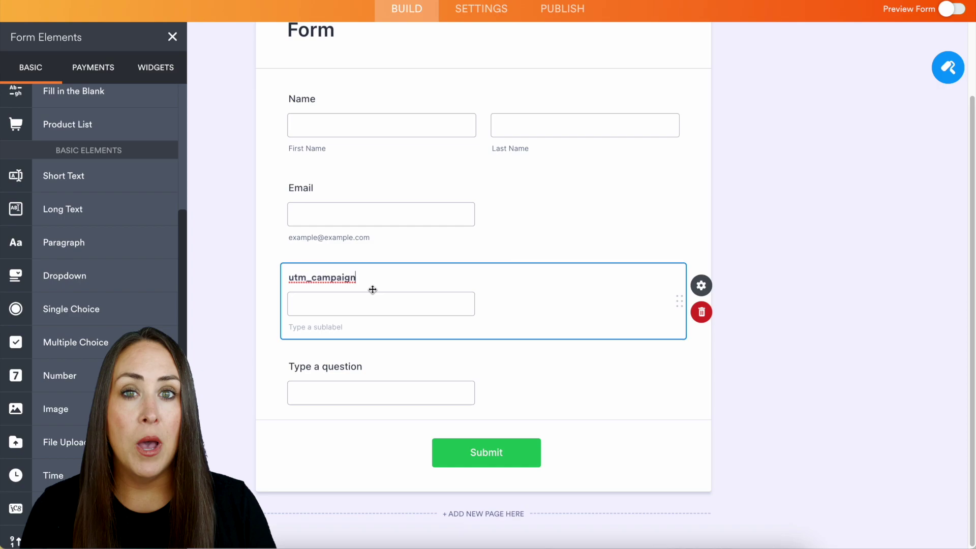
pyautogui.click(331, 366)
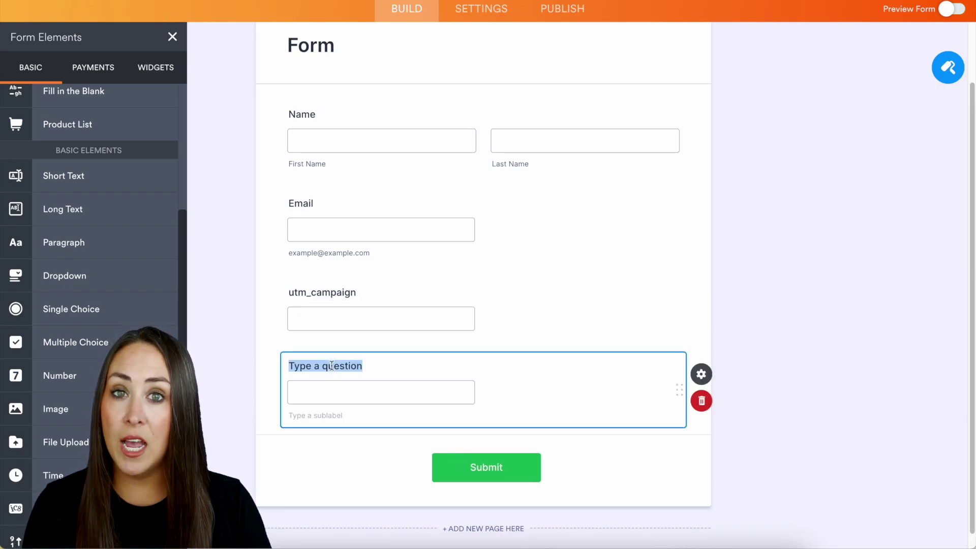
pyautogui.write('utm_source')
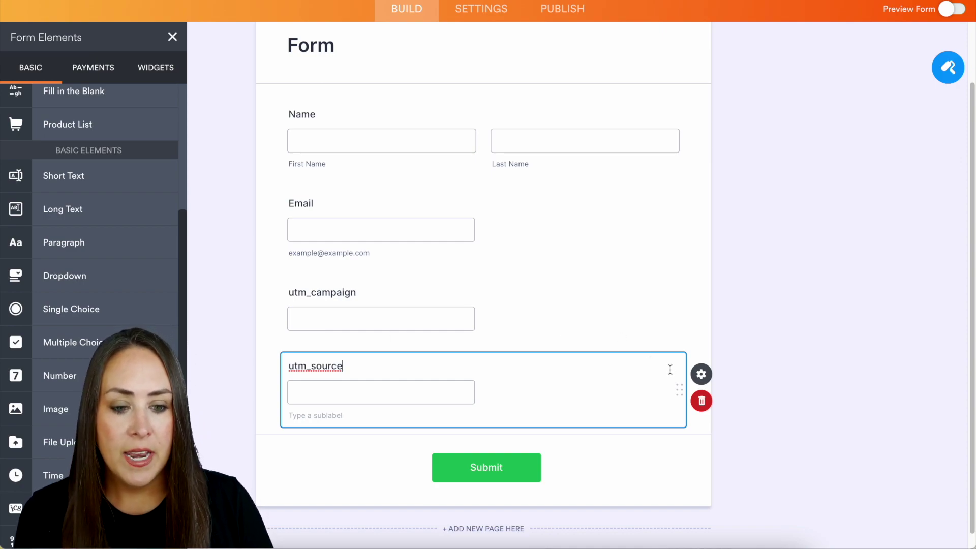
# Set the utm_source field to Hidden in its advanced properties
pyautogui.click(709, 376)
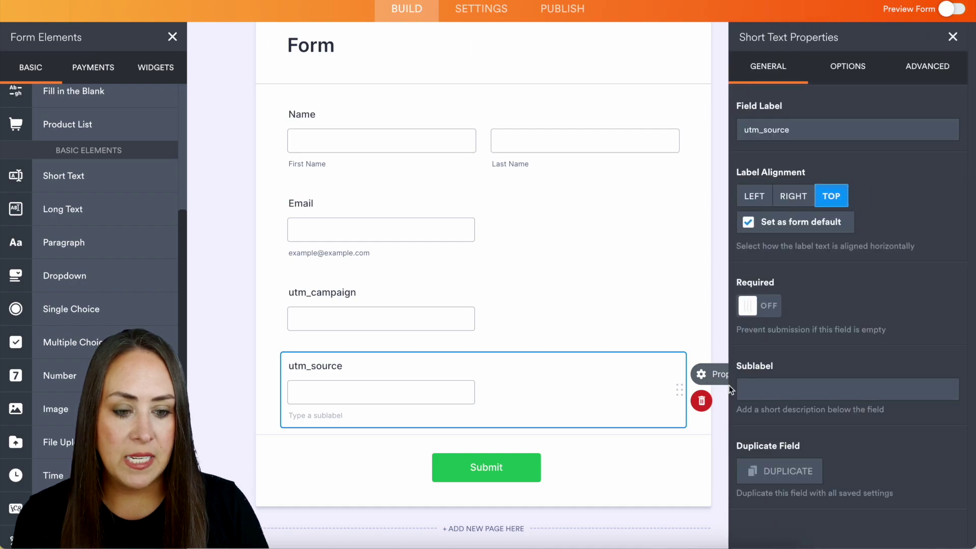
pyautogui.click(941, 68)
pyautogui.scroll(-3, 930, 409)
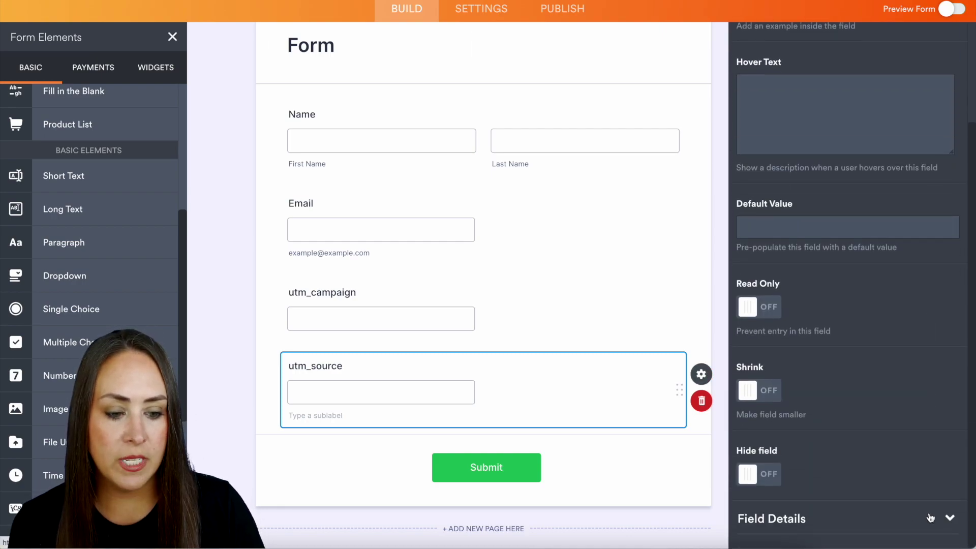
pyautogui.scroll(-3, 900, 443)
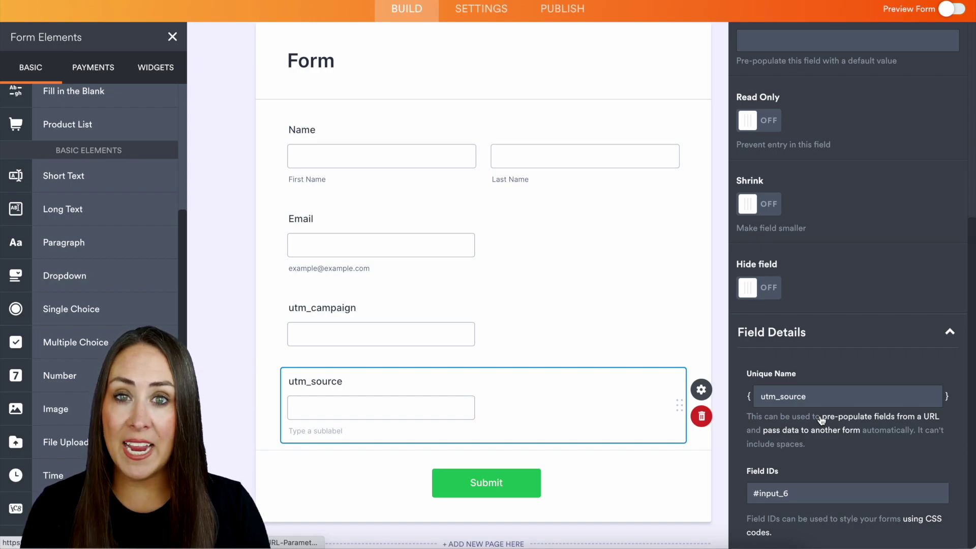
pyautogui.click(762, 289)
# Set the utm_campaign field to Hidden in its advanced properties
pyautogui.click(527, 331)
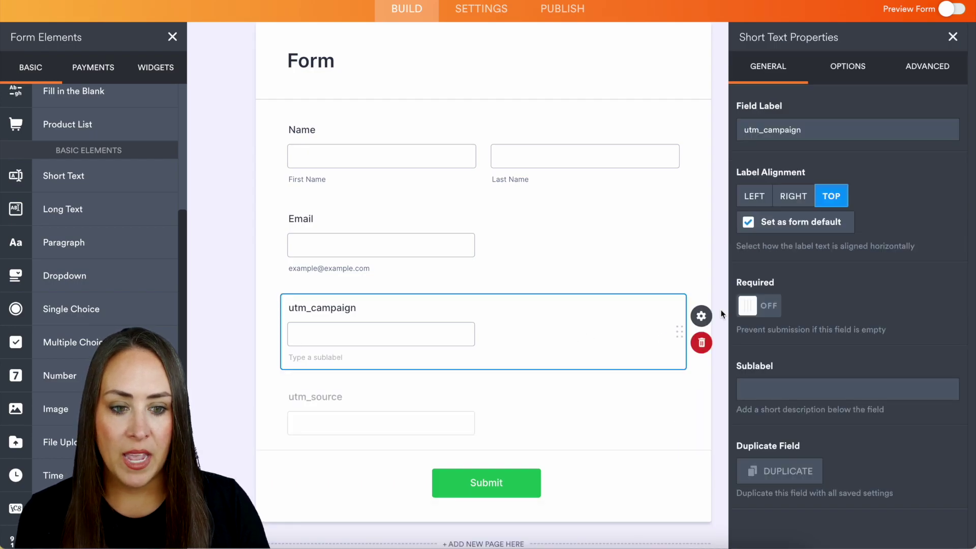
pyautogui.click(927, 66)
pyautogui.scroll(-3, 834, 322)
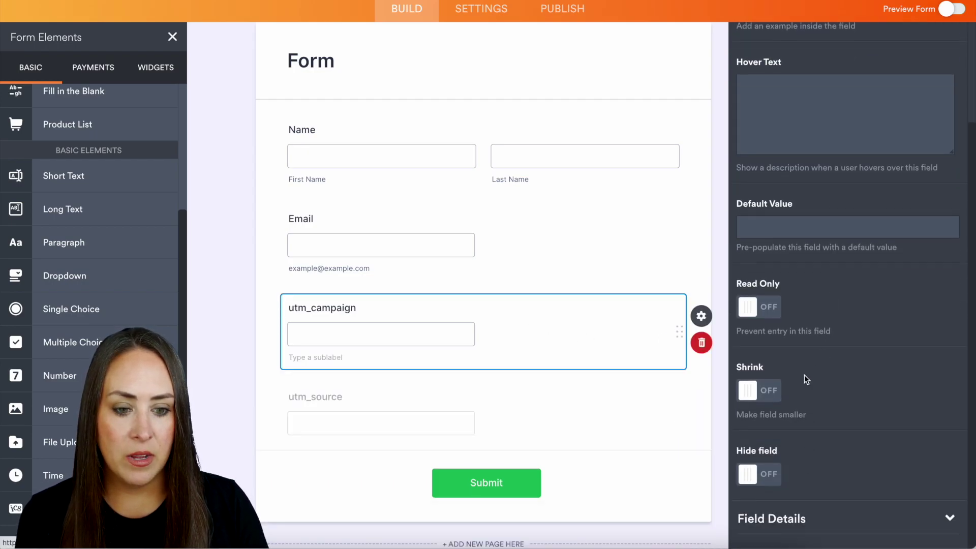
pyautogui.click(746, 474)
pyautogui.doubleClick(718, 233)
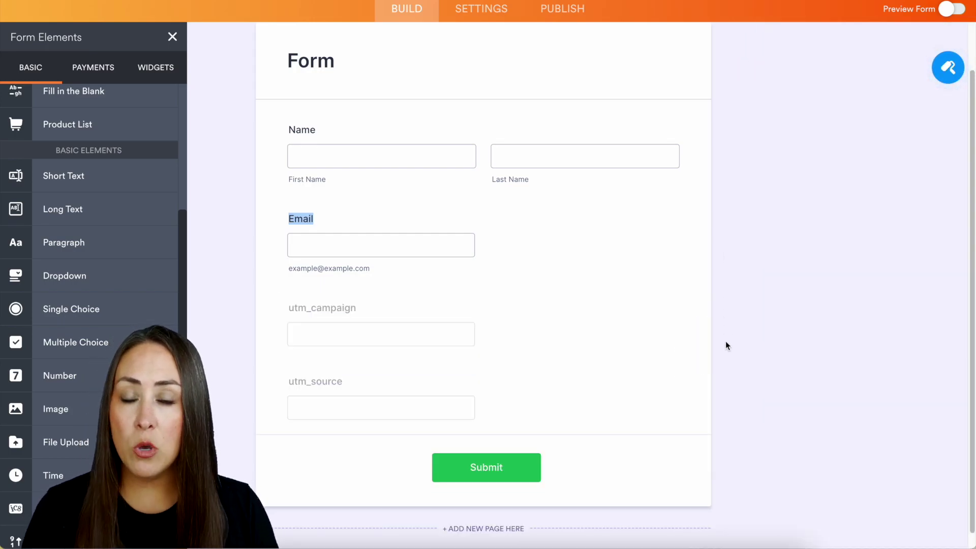
# Publish the form and copy its shareable link
pyautogui.scroll(1, 738, 358)
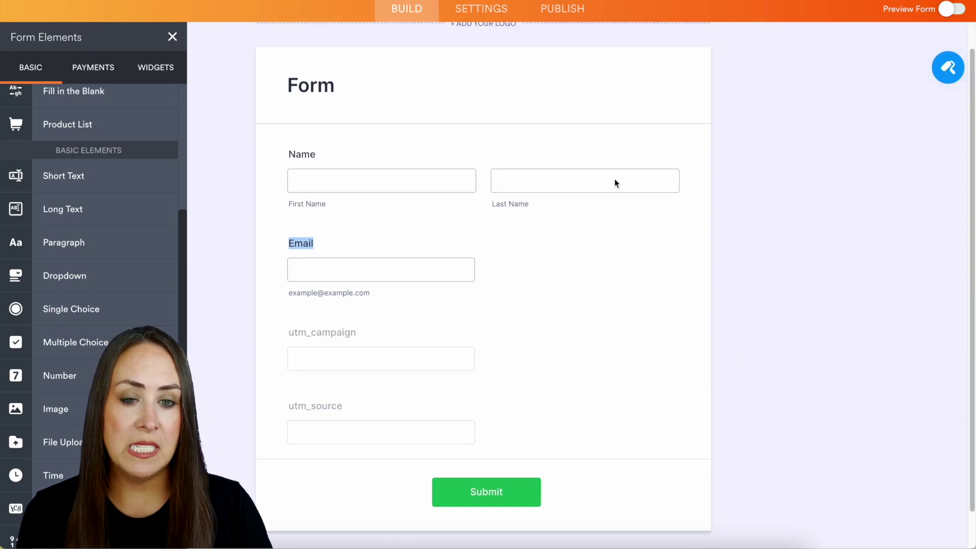
pyautogui.click(563, 10)
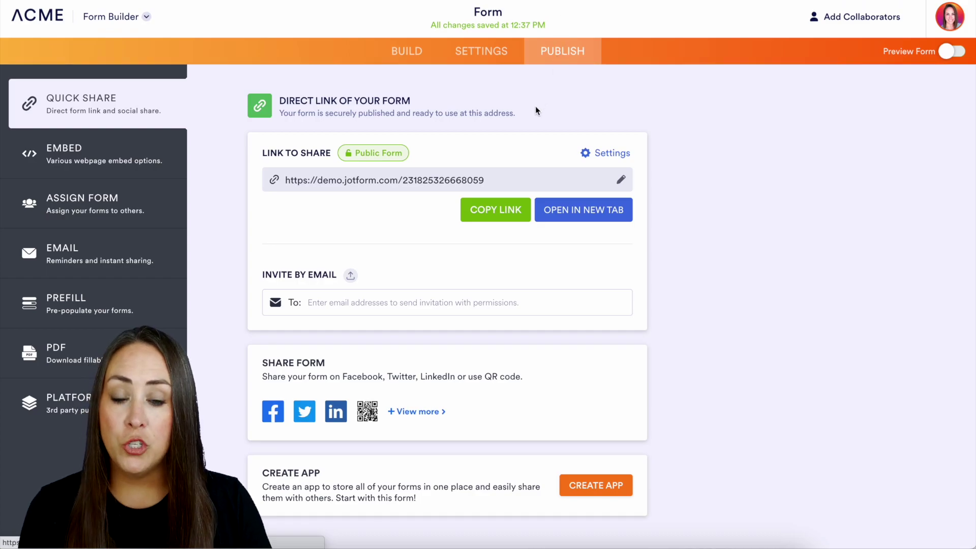
pyautogui.click(496, 210)
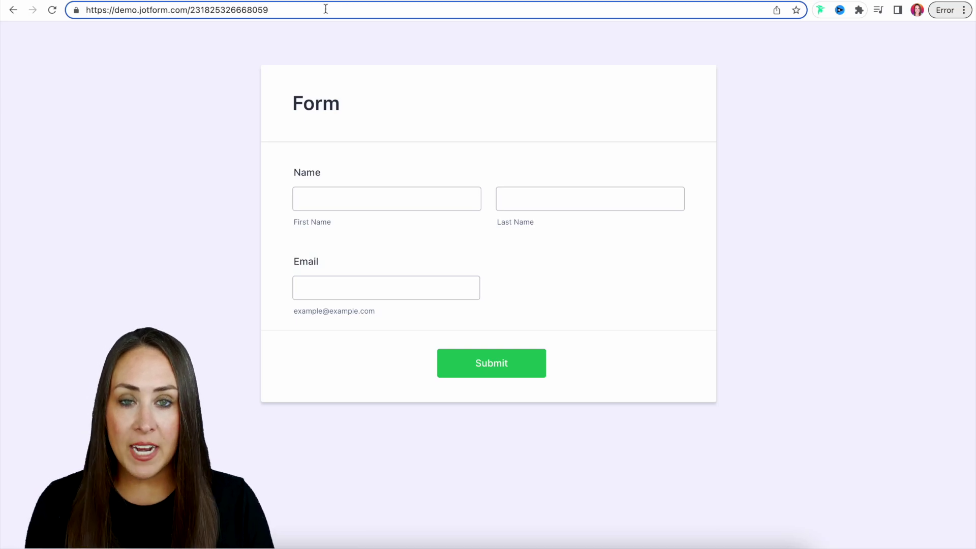
# Append ?utm_campaign=SummerSale&utm_source=Facebook to the form URL in the address bar
pyautogui.write('?')
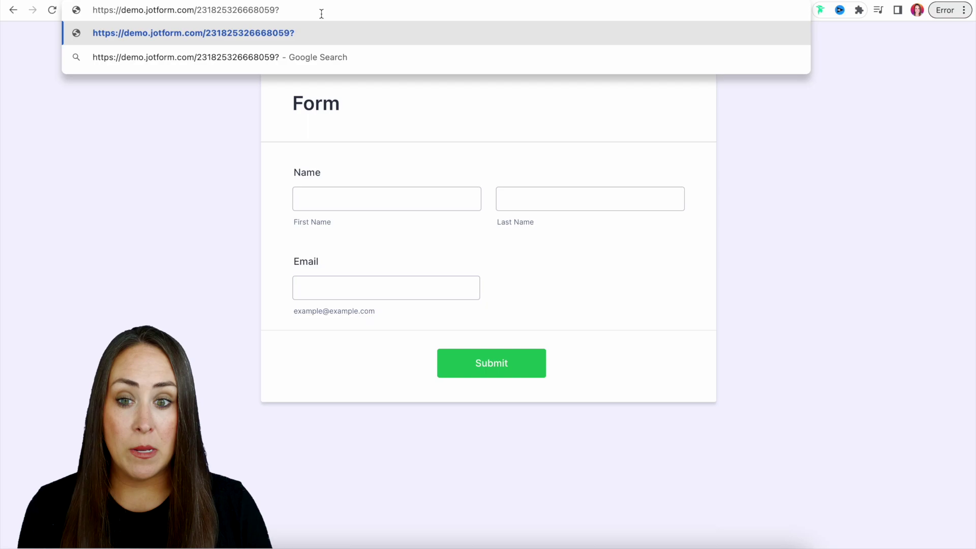
pyautogui.write('utm_')
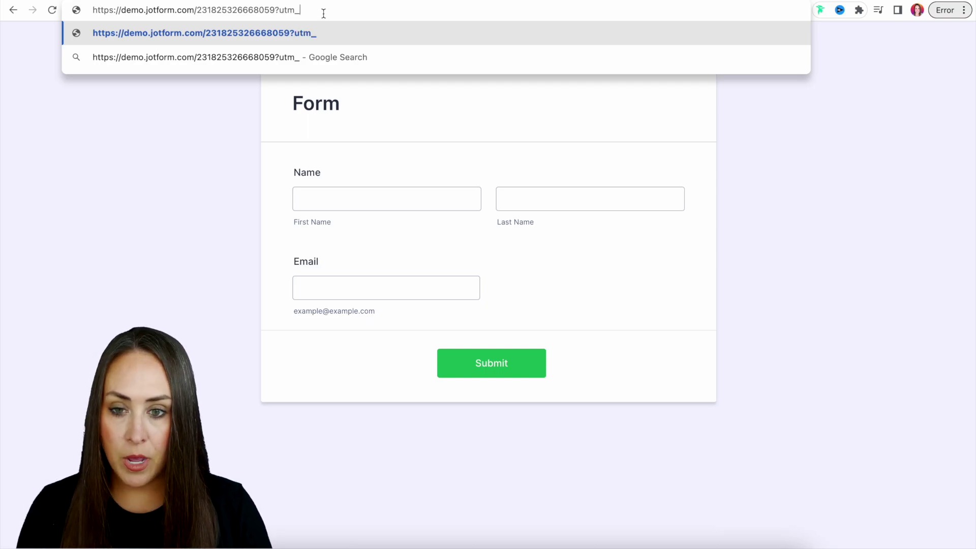
pyautogui.write('campaign')
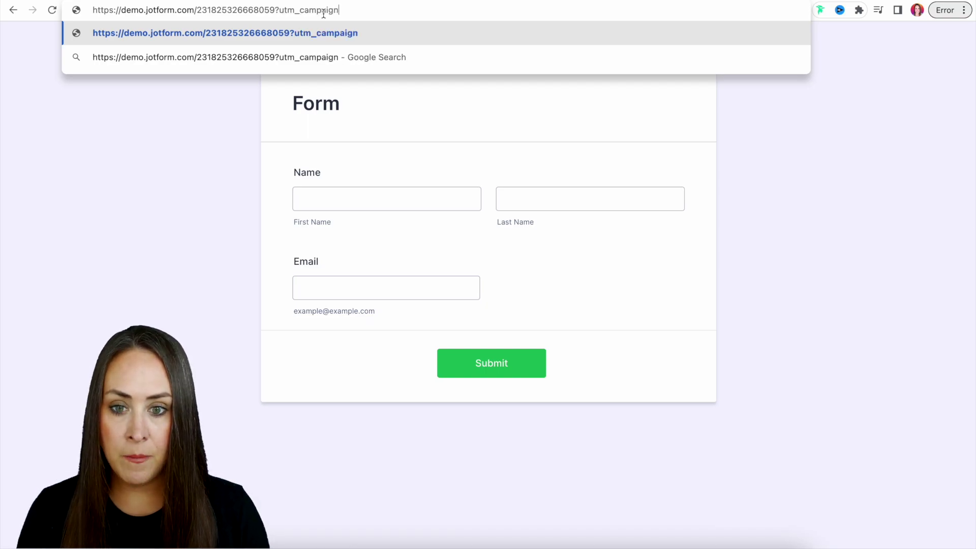
pyautogui.write('=')
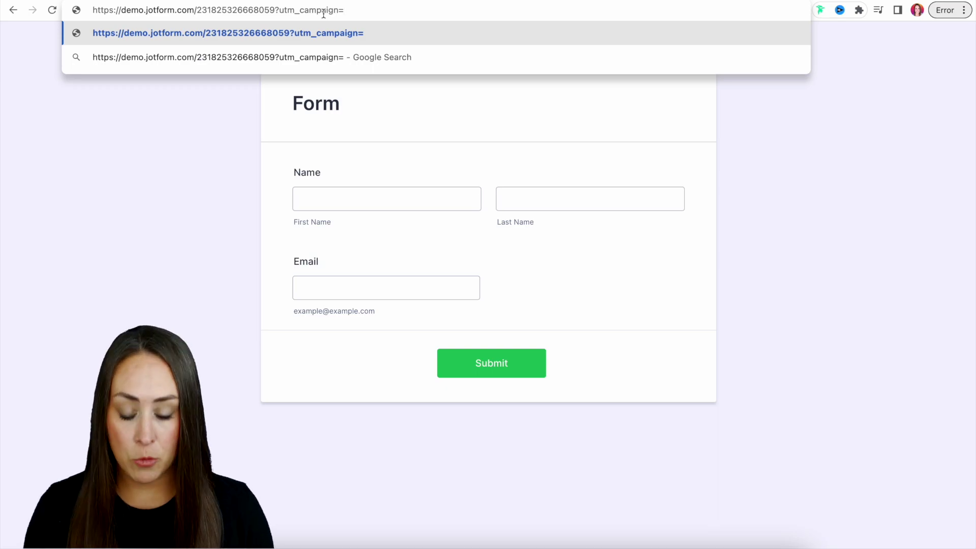
pyautogui.write('SummerSale')
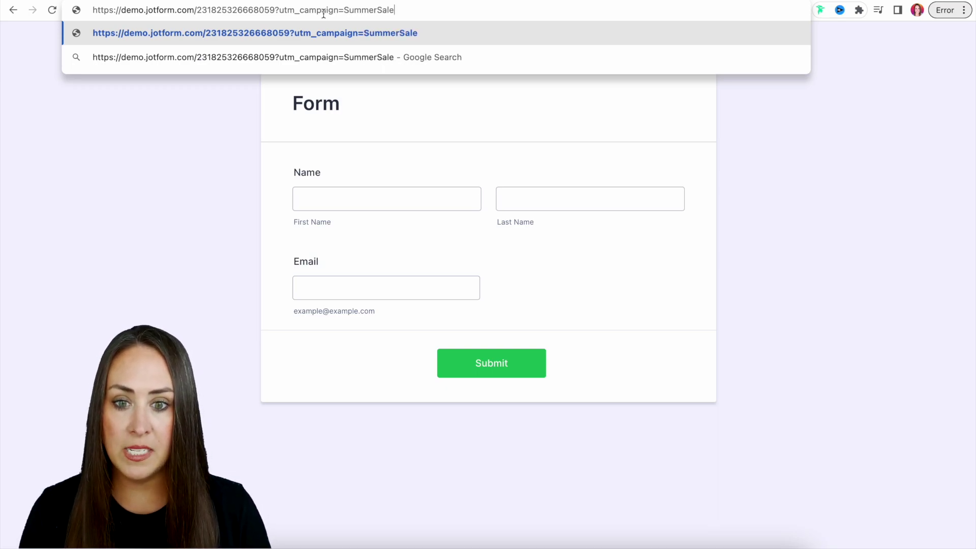
pyautogui.press('Escape')
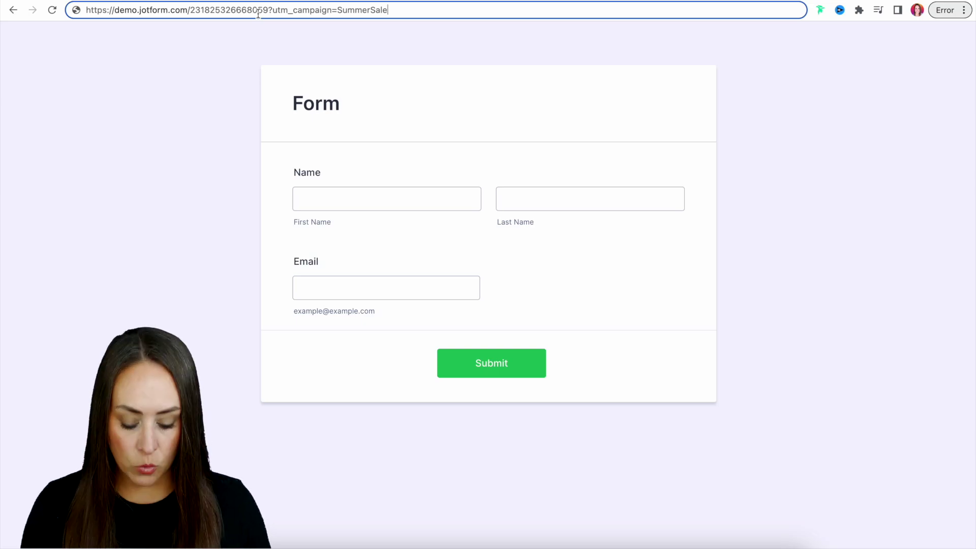
pyautogui.write('&')
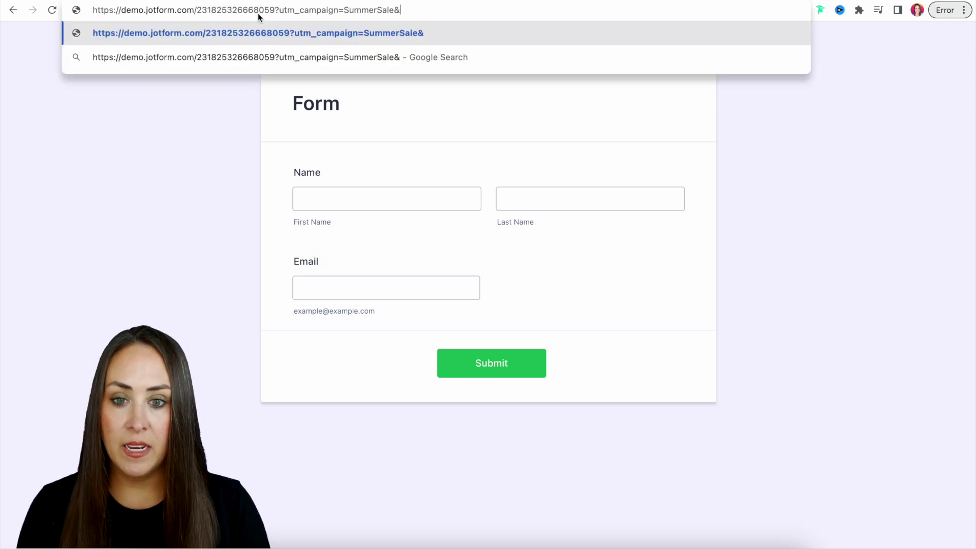
pyautogui.write('utm')
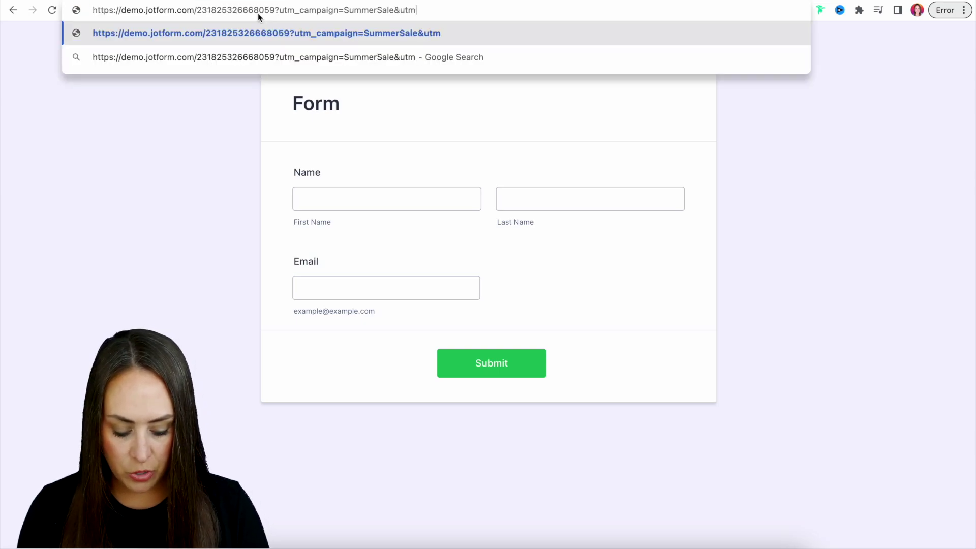
pyautogui.write('_source')
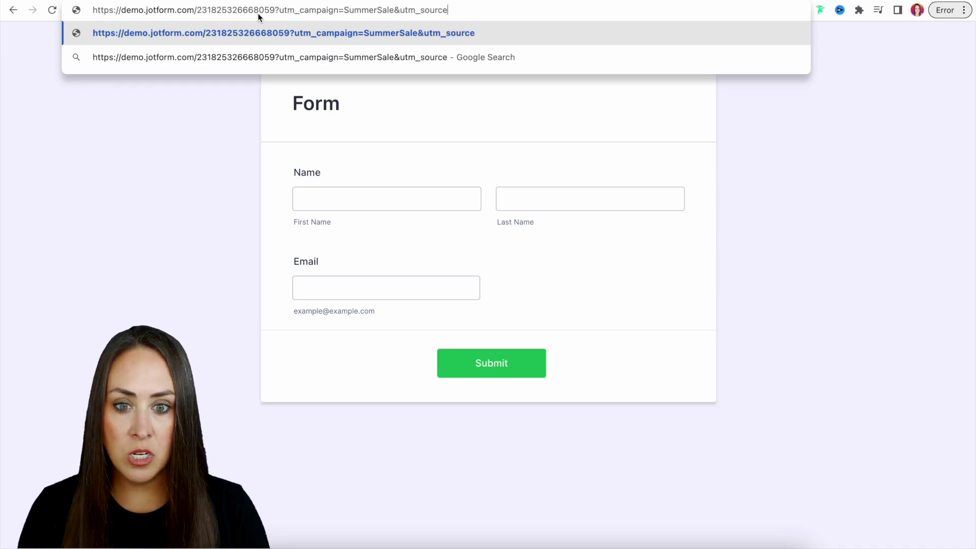
pyautogui.write('=')
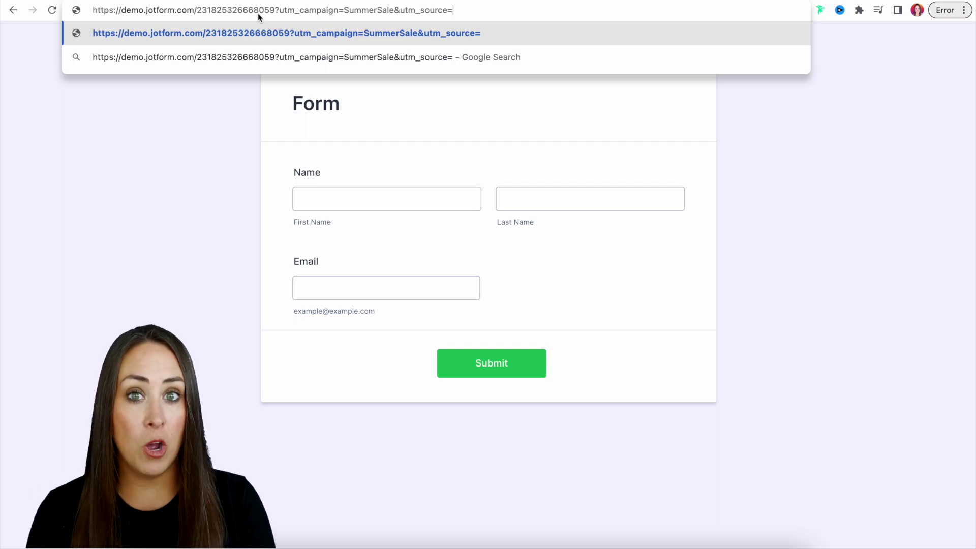
pyautogui.write('Facebook')
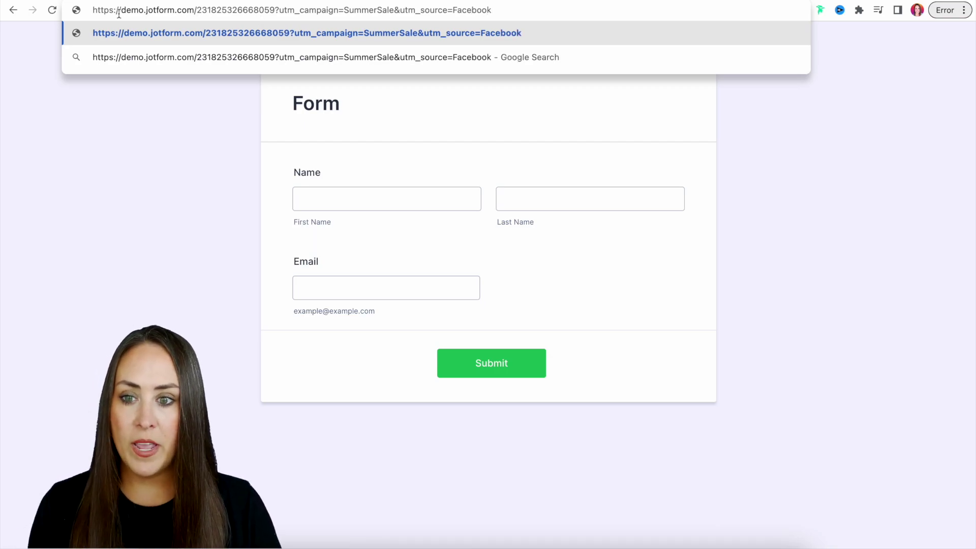
pyautogui.moveTo(104, 10); pyautogui.dragTo(279, 11)
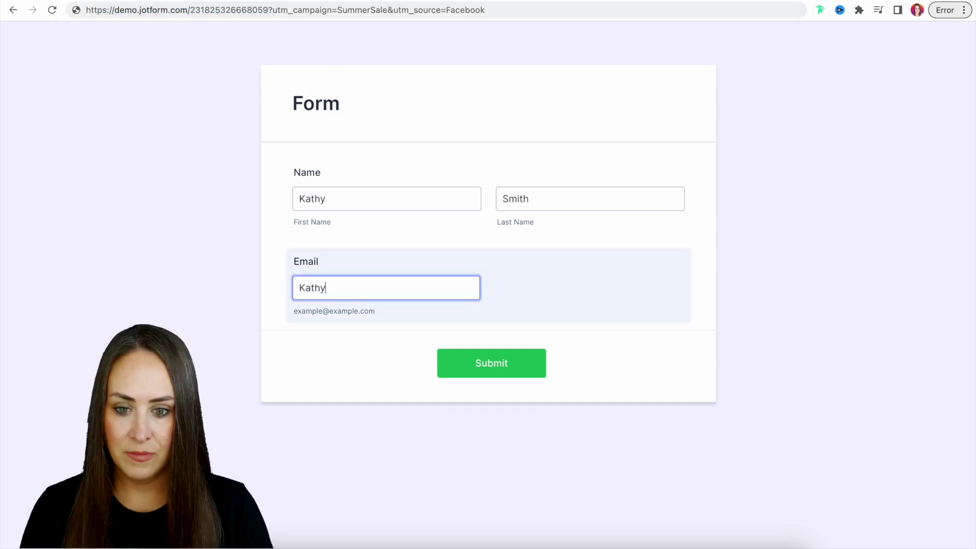
# Complete the test email address and submit the form
pyautogui.write('@test.com')
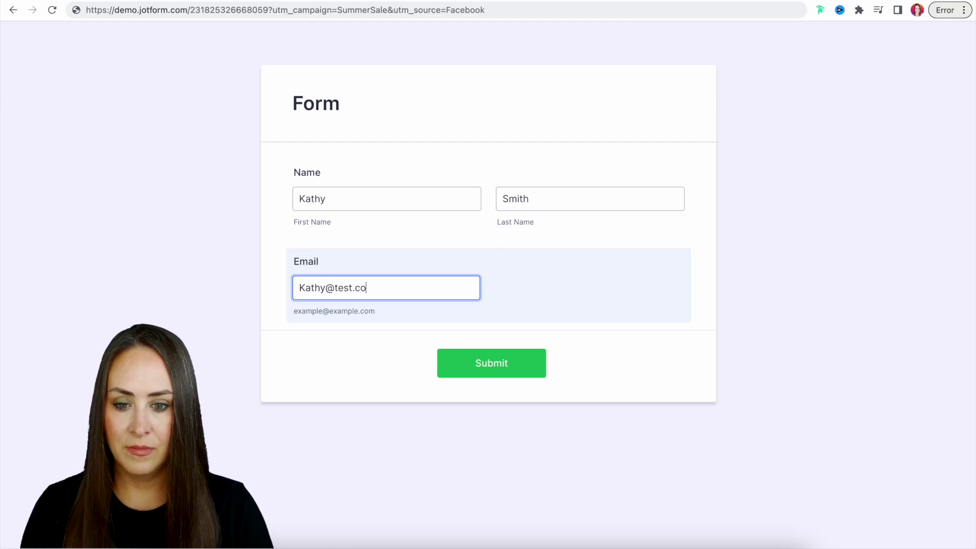
pyautogui.click(507, 374)
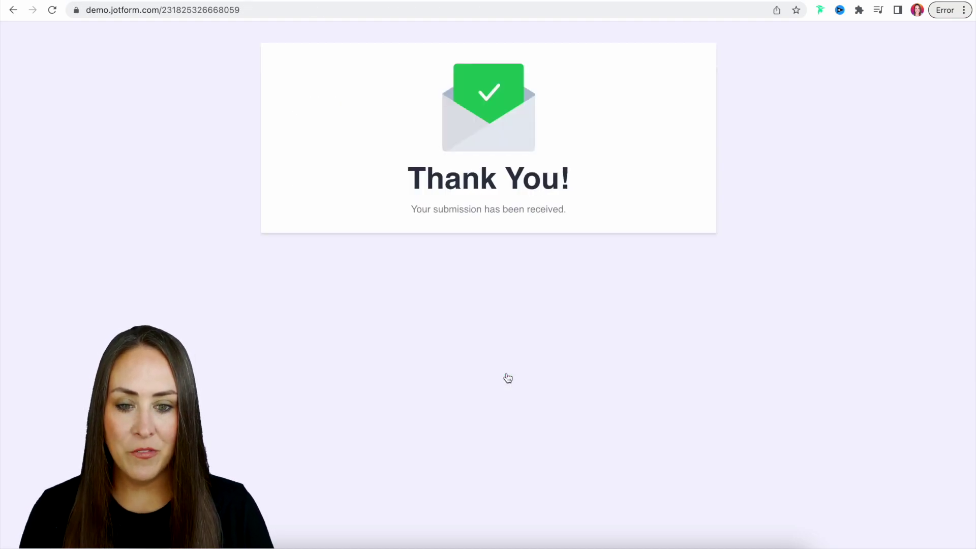